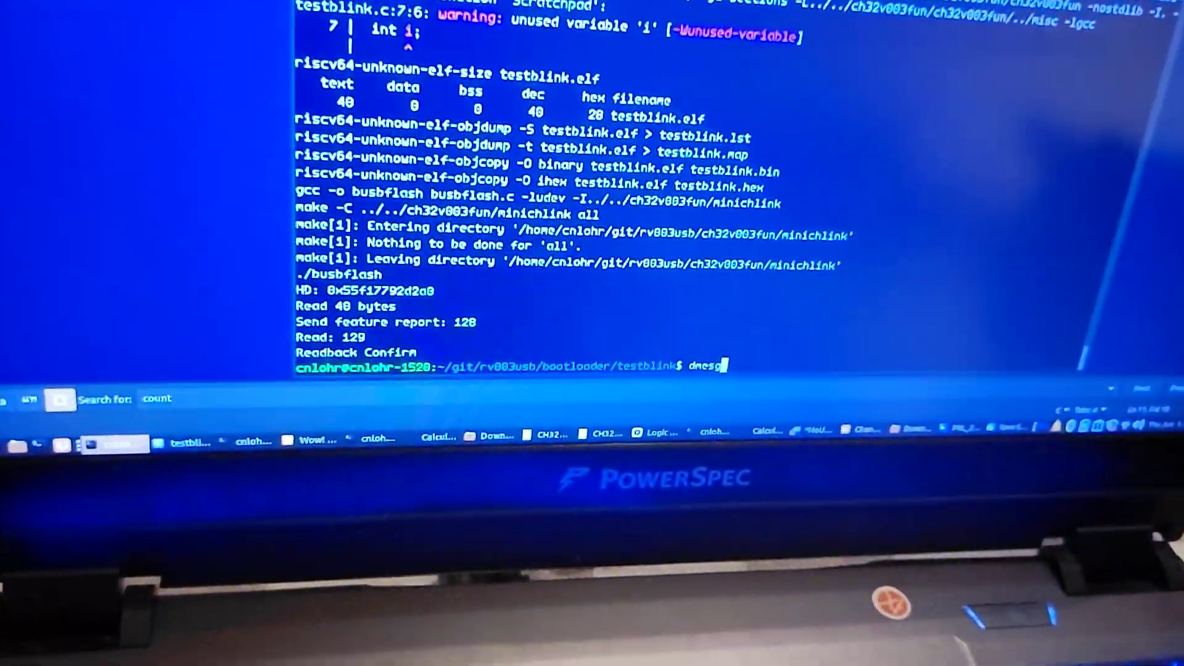
Step: Run dmesg to review rv003usb disconnects, then recall the make clean all flash command
{"action": "key", "text": "Return"}
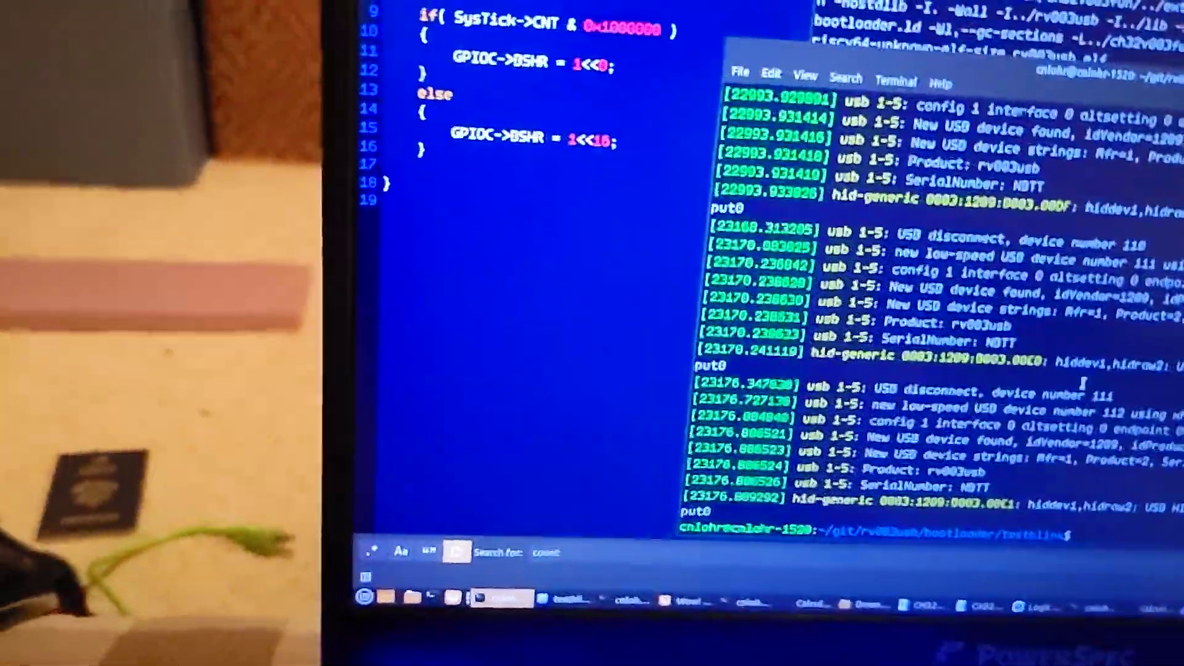
{"action": "key", "text": "Up"}
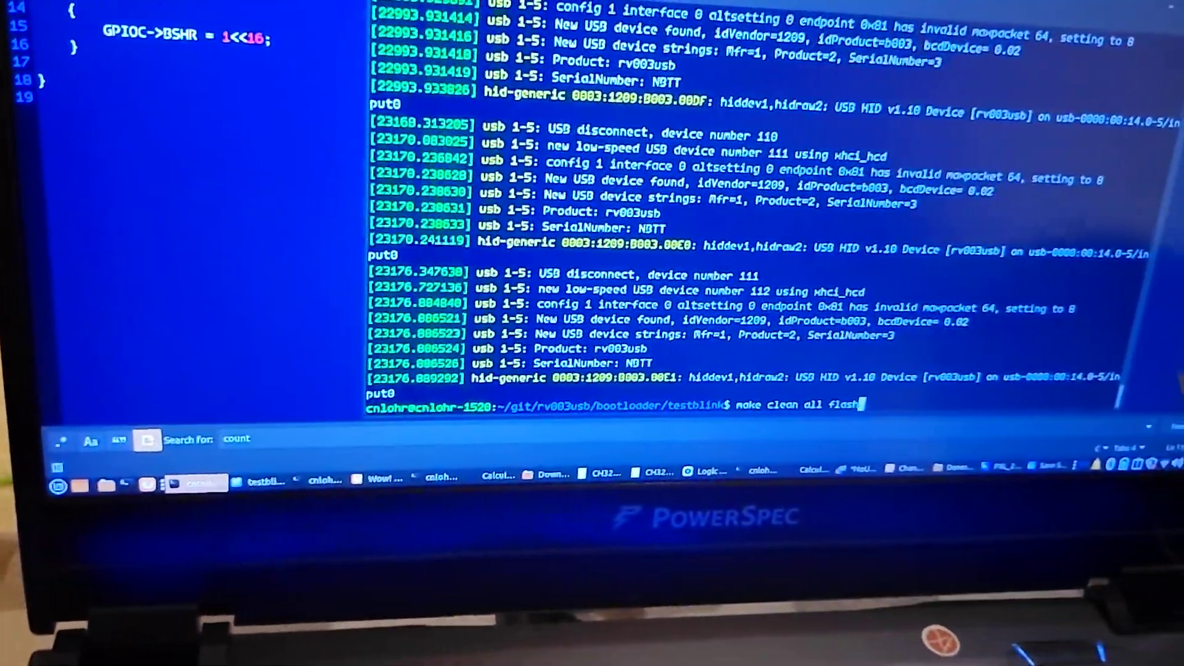
Step: Run make clean all flash to rebuild the blink program and flash the USB-connected board
{"action": "key", "text": "Return"}
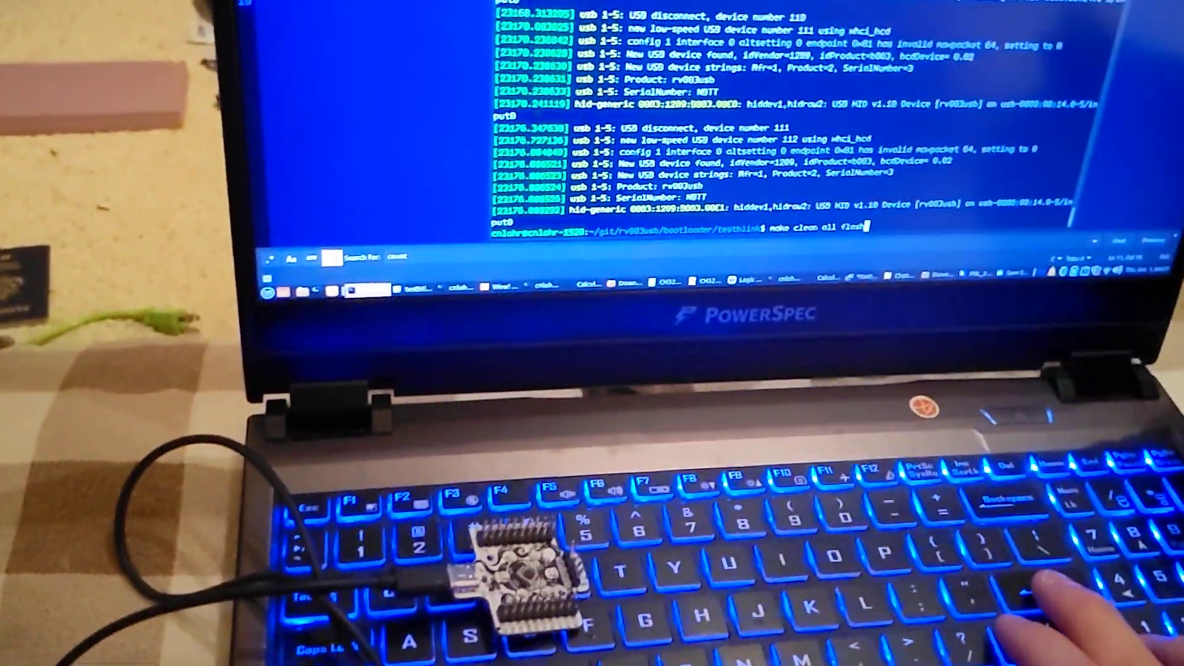